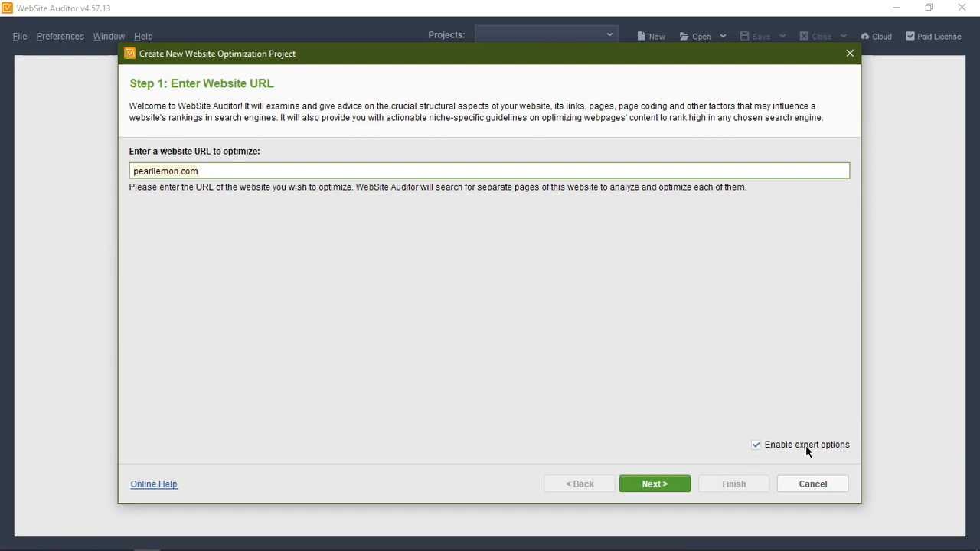
# Step: Accept pearllemon.com as the website to optimize and set the crawler to follow the robots.txt instructions for Googlebot
pyautogui.click(642, 482)
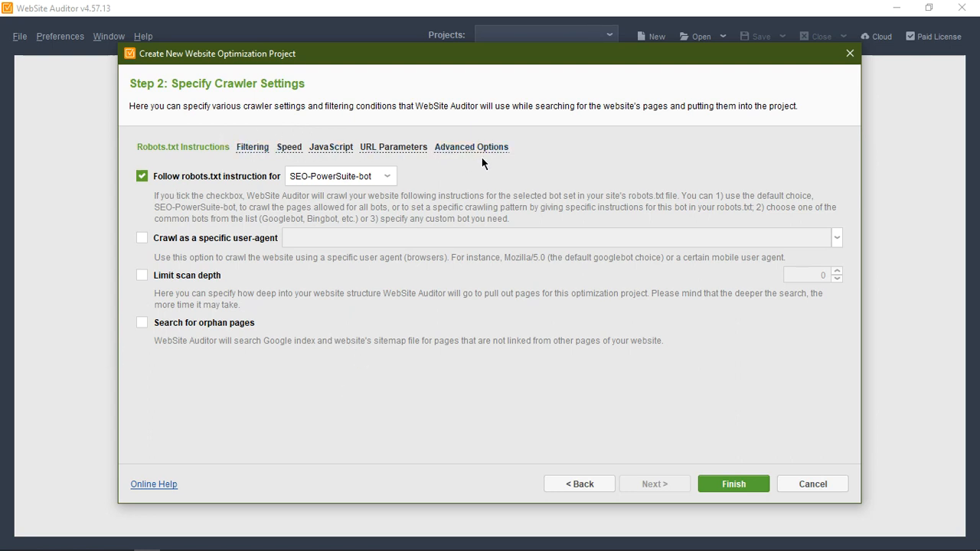
pyautogui.click(315, 176)
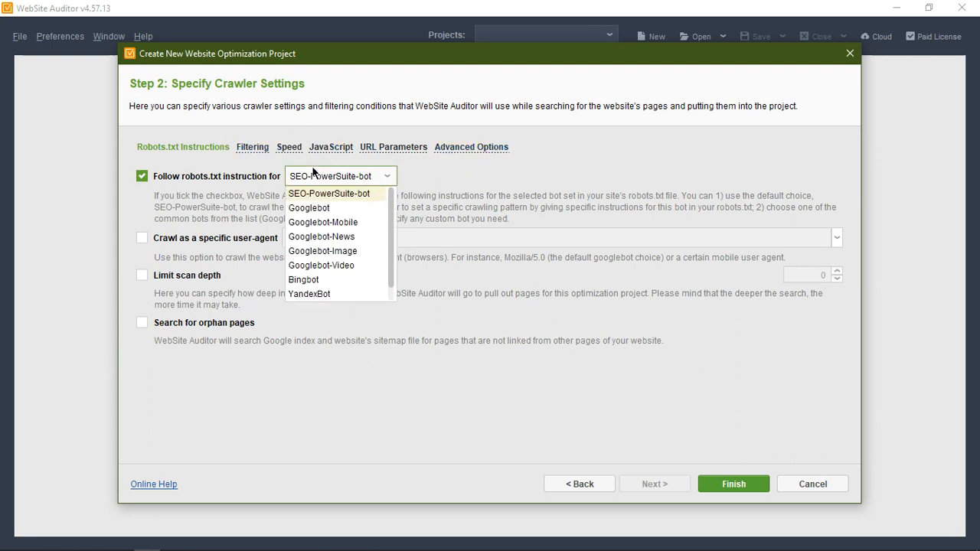
pyautogui.click(322, 209)
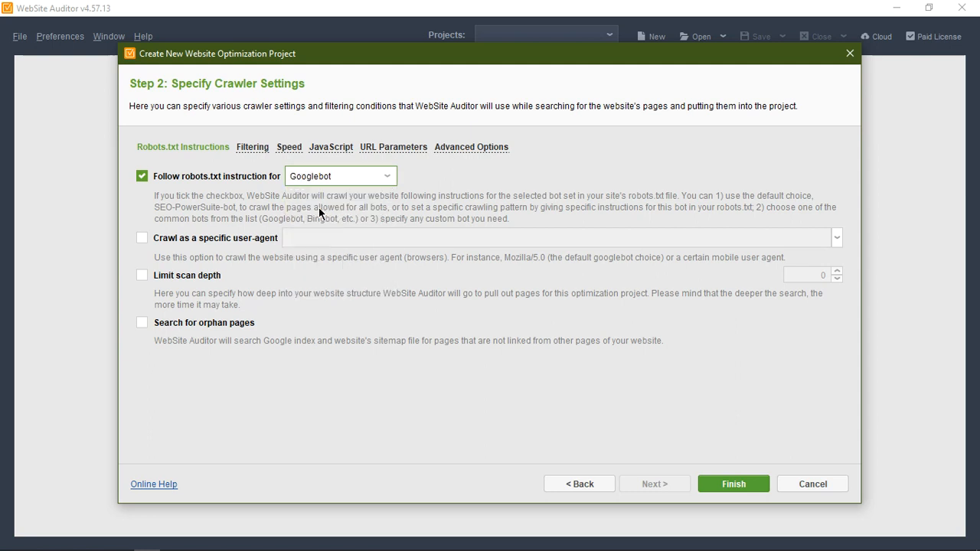
pyautogui.click(203, 324)
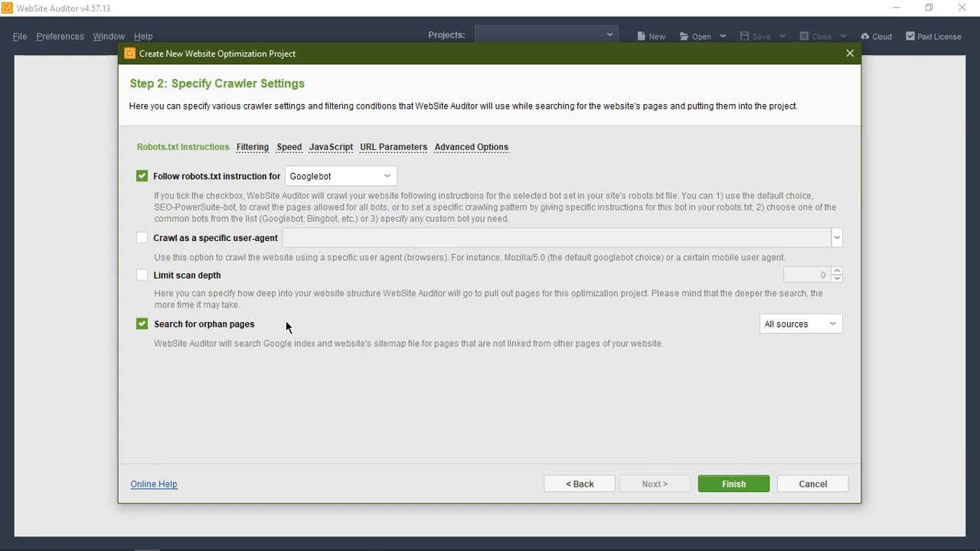
pyautogui.click(772, 323)
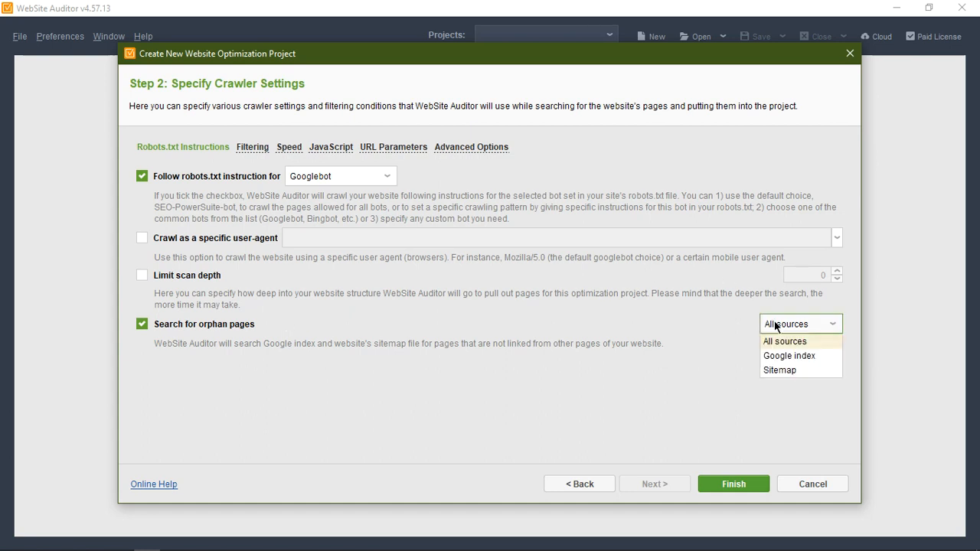
pyautogui.click(776, 369)
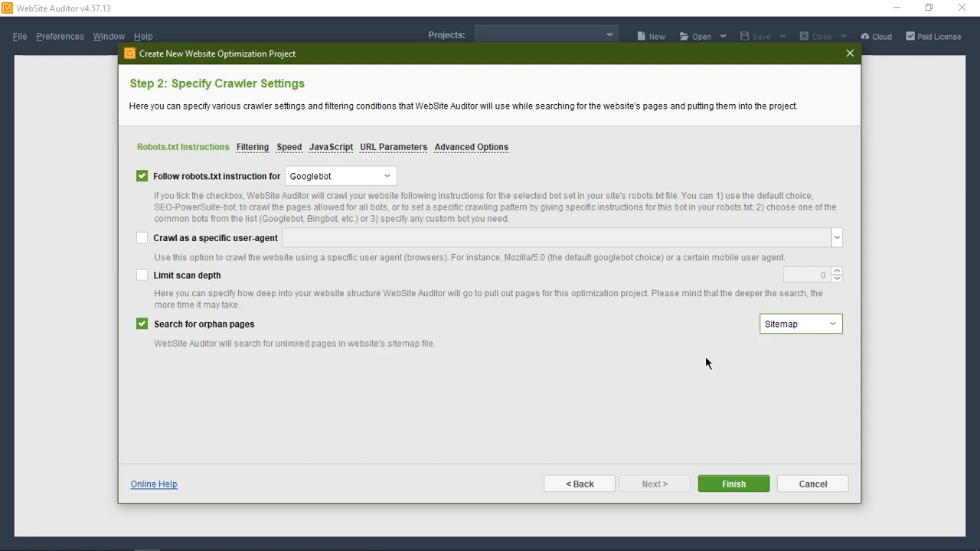
pyautogui.click(144, 324)
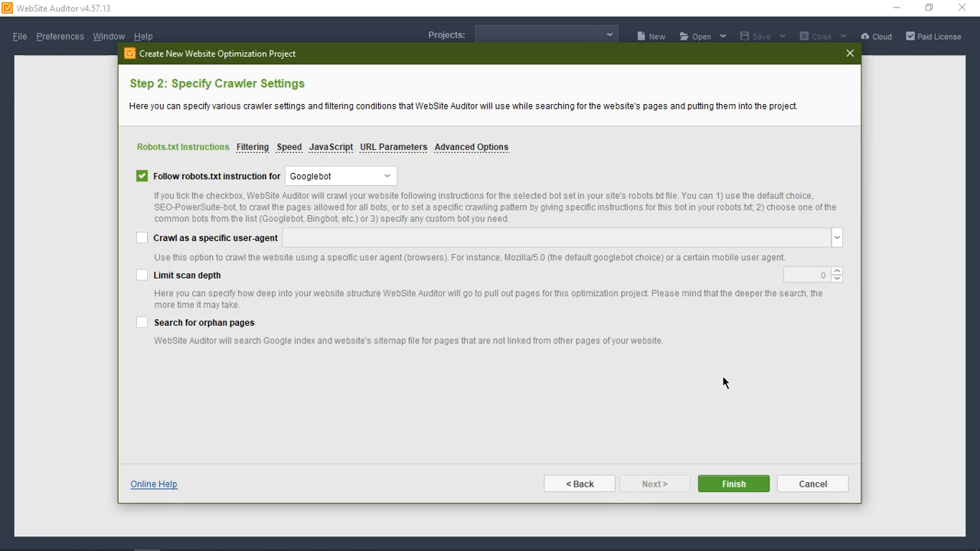
# Step: Finish the project setup to crawl the website, and dismiss the Krisp notification
pyautogui.click(731, 482)
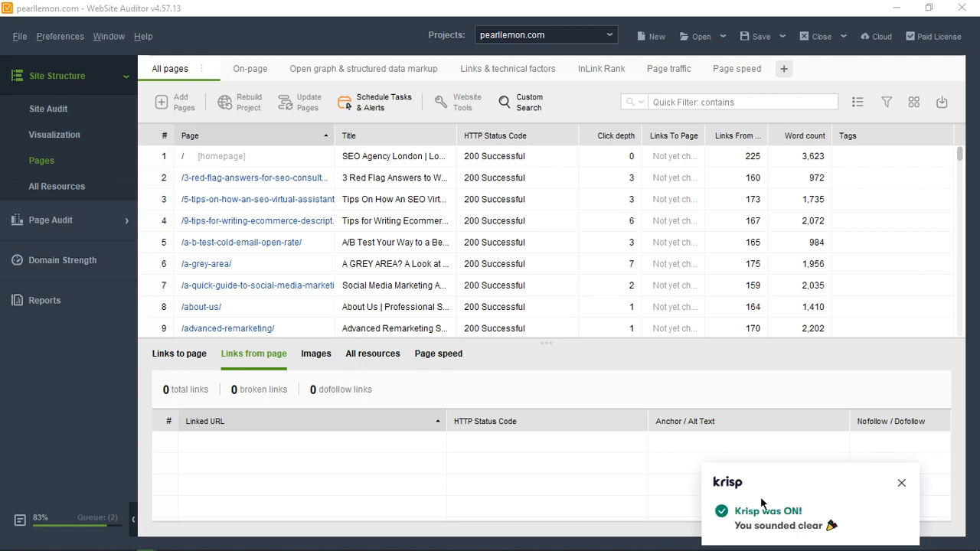
pyautogui.click(901, 486)
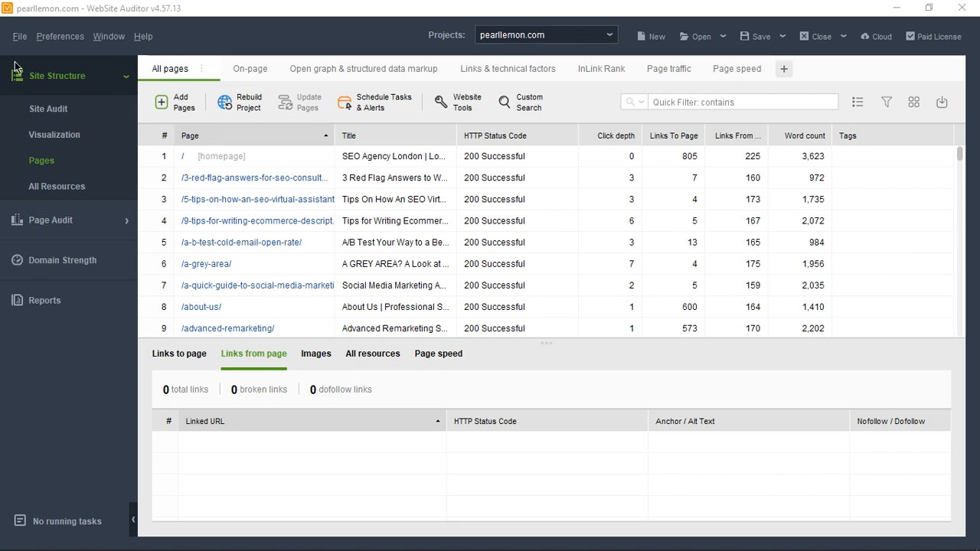
# Step: Open the site structure visualization and examine the pages surrounding the homepage node up close
pyautogui.click(31, 142)
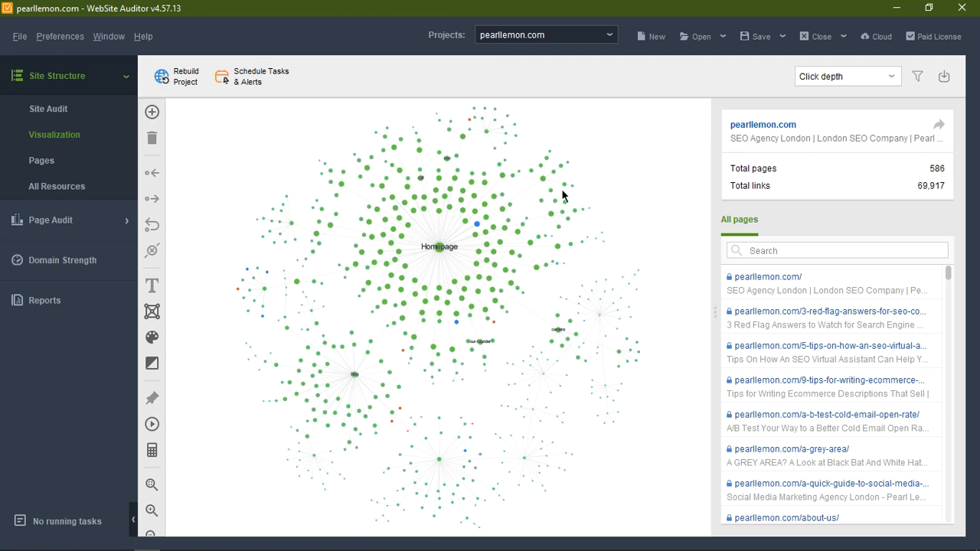
pyautogui.click(150, 510)
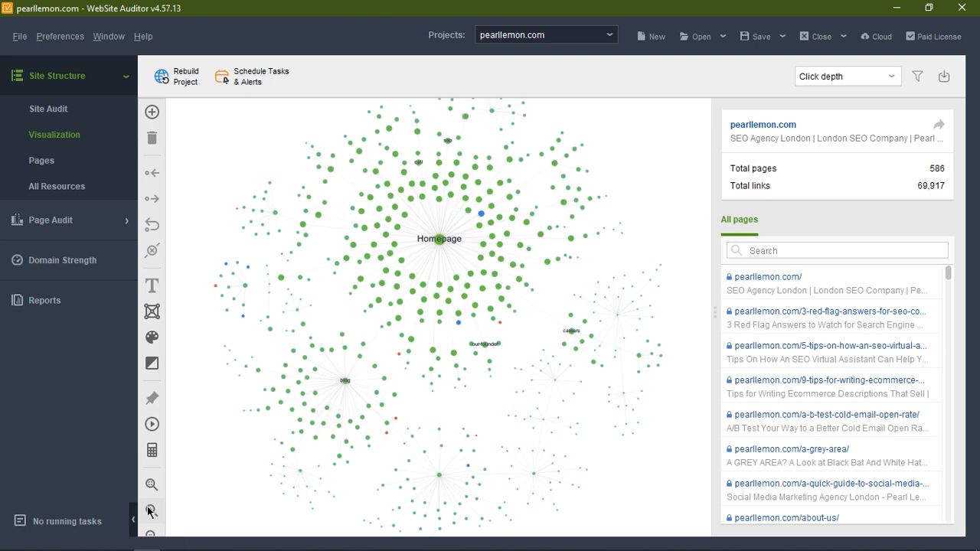
pyautogui.click(150, 510)
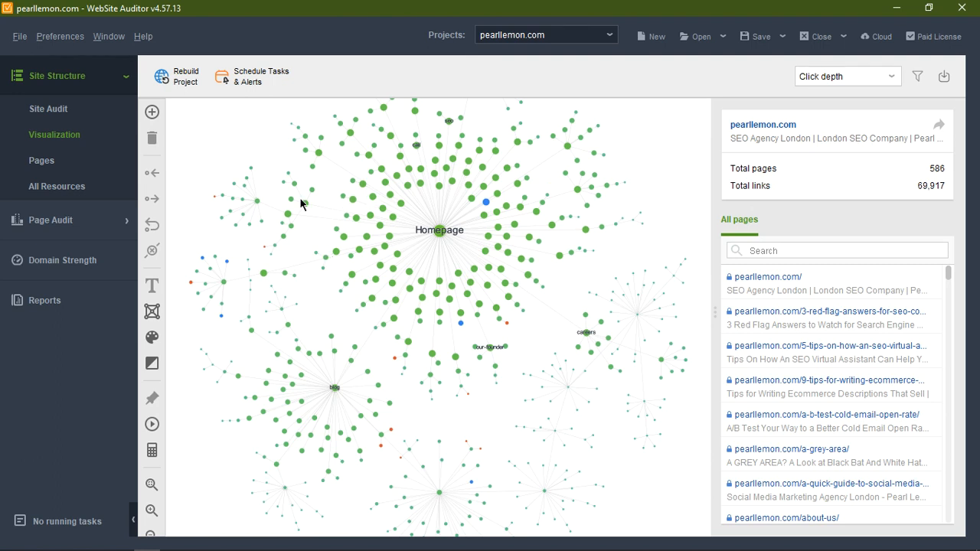
pyautogui.click(147, 514)
pyautogui.click(148, 515)
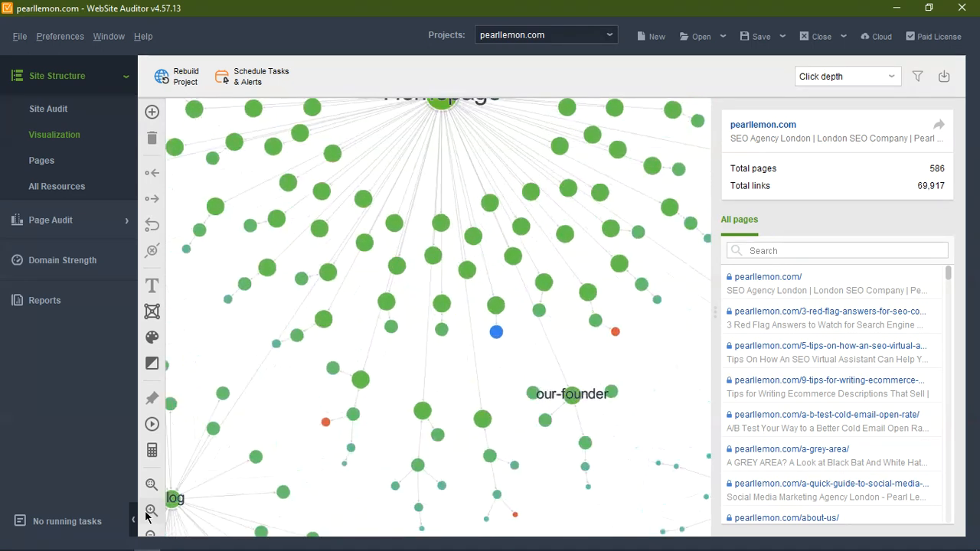
pyautogui.moveTo(442, 122); pyautogui.dragTo(430, 358)
pyautogui.moveTo(333, 259)
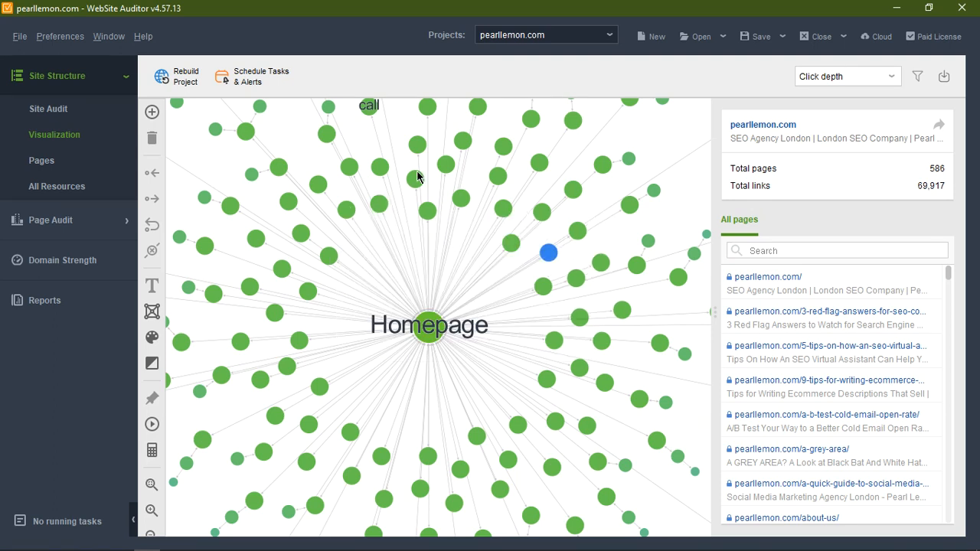
pyautogui.moveTo(651, 129); pyautogui.dragTo(441, 240)
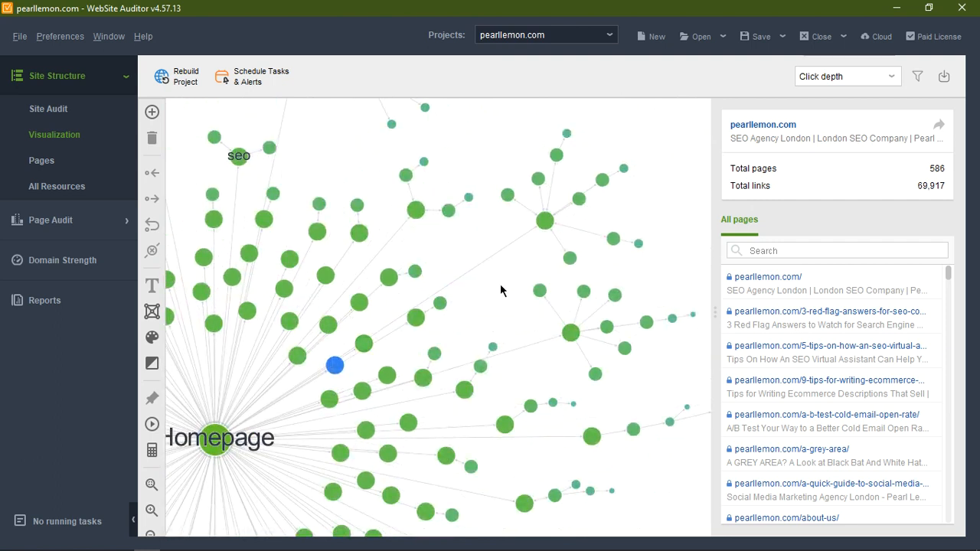
# Step: Inspect the link connections and details of the homepage node and the /ppc/ page node in the graph
pyautogui.moveTo(548, 228)
pyautogui.click(214, 445)
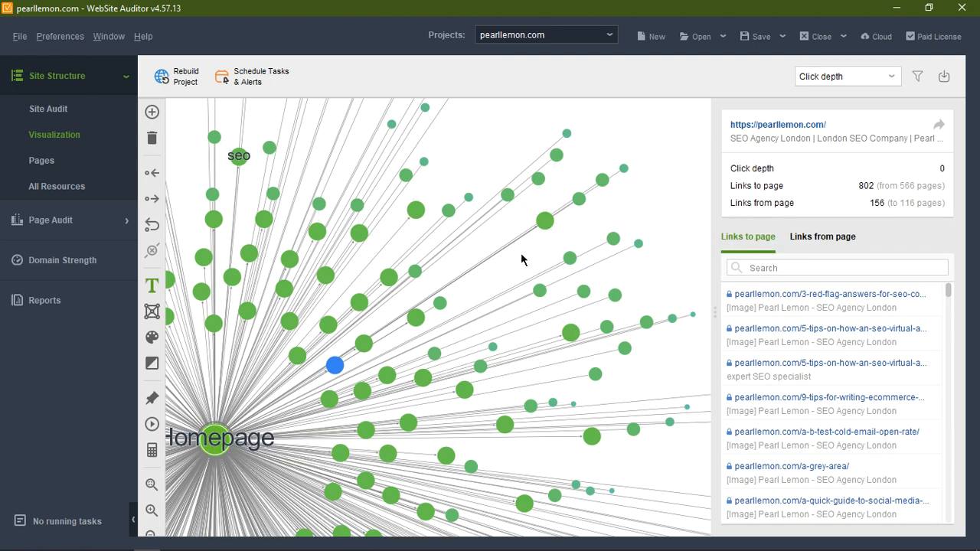
pyautogui.click(546, 220)
pyautogui.moveTo(544, 227)
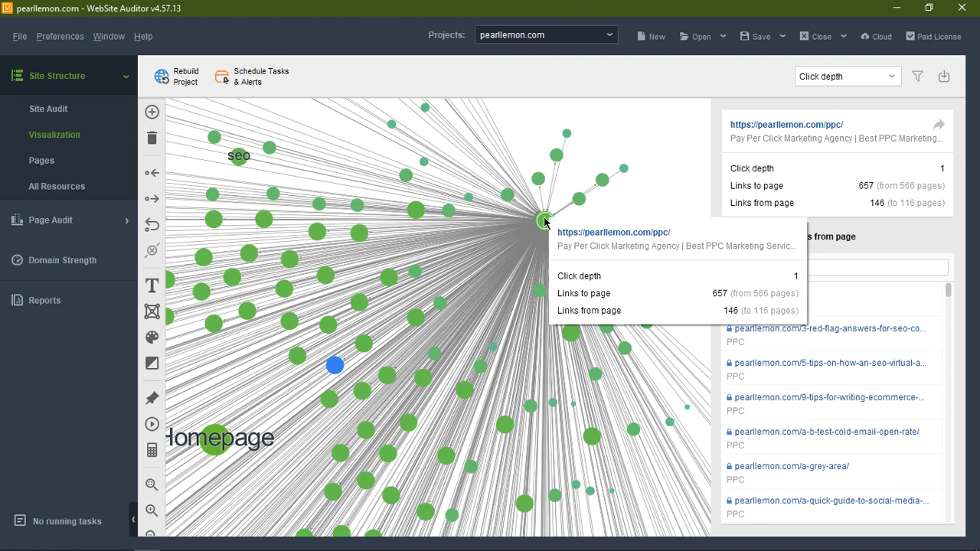
pyautogui.moveTo(625, 170)
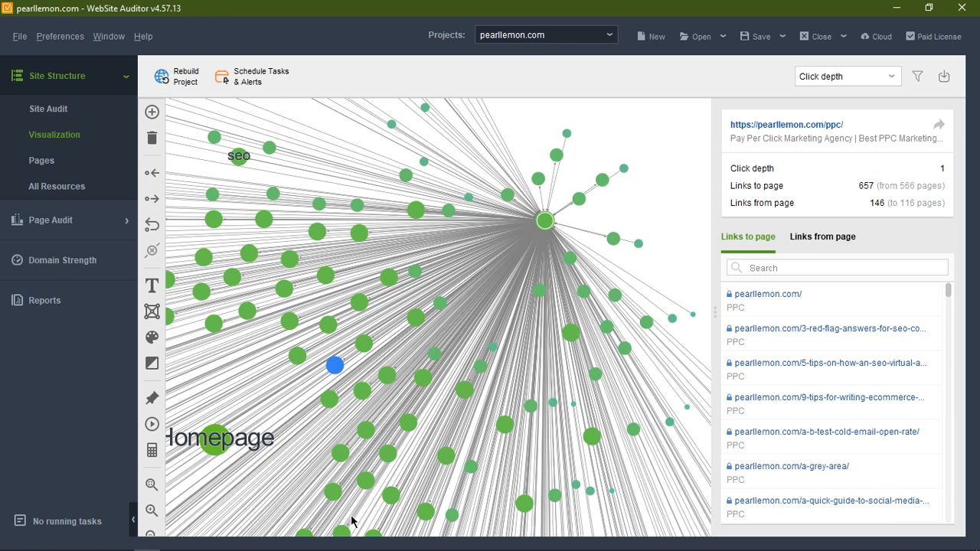
pyautogui.moveTo(666, 192); pyautogui.dragTo(605, 258)
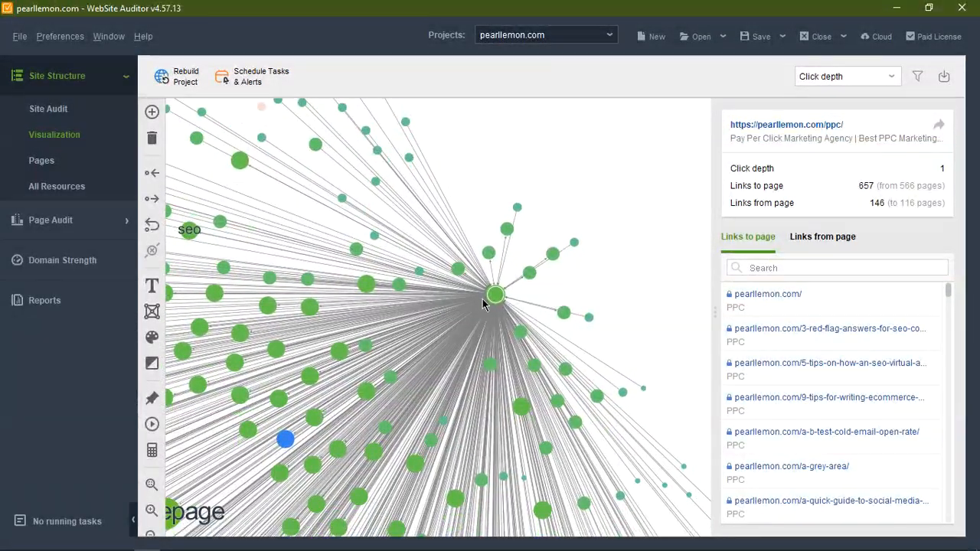
pyautogui.moveTo(494, 298)
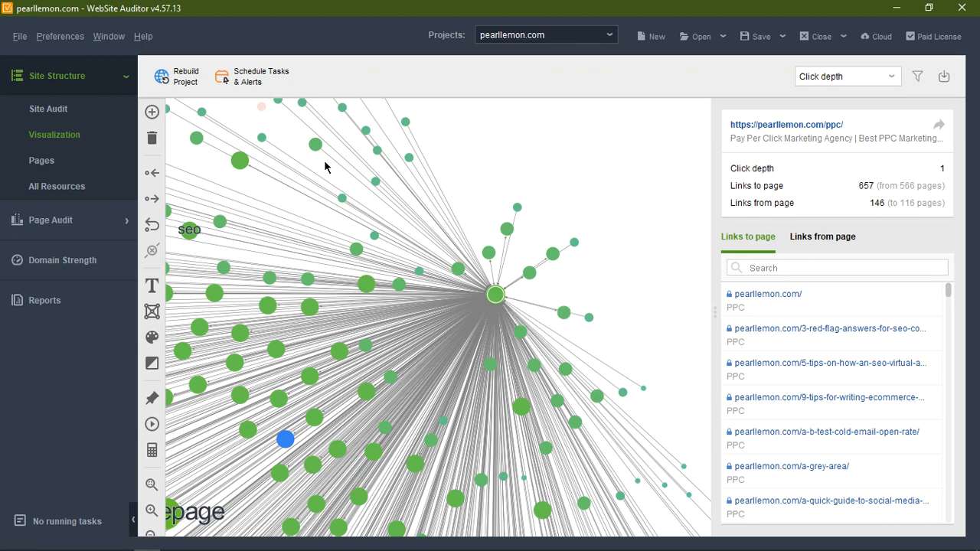
pyautogui.moveTo(567, 180)
pyautogui.mouseDown()
pyautogui.moveTo(711, 92)
pyautogui.moveTo(796, 83)
pyautogui.moveTo(648, 91)
pyautogui.moveTo(558, 180)
pyautogui.mouseUp()
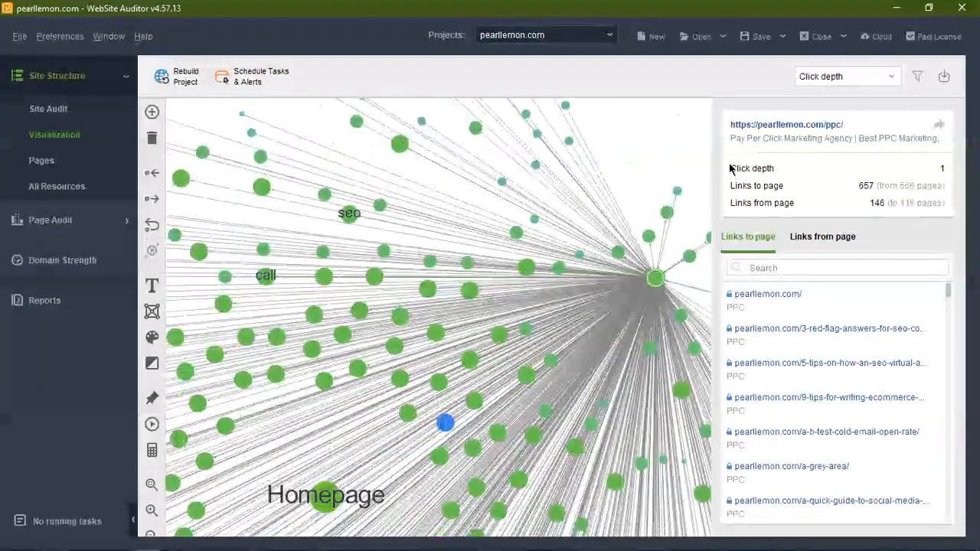
pyautogui.moveTo(434, 179); pyautogui.dragTo(468, 45)
# Step: Select the homepage node again and examine its links across the whole site graph
pyautogui.moveTo(356, 361)
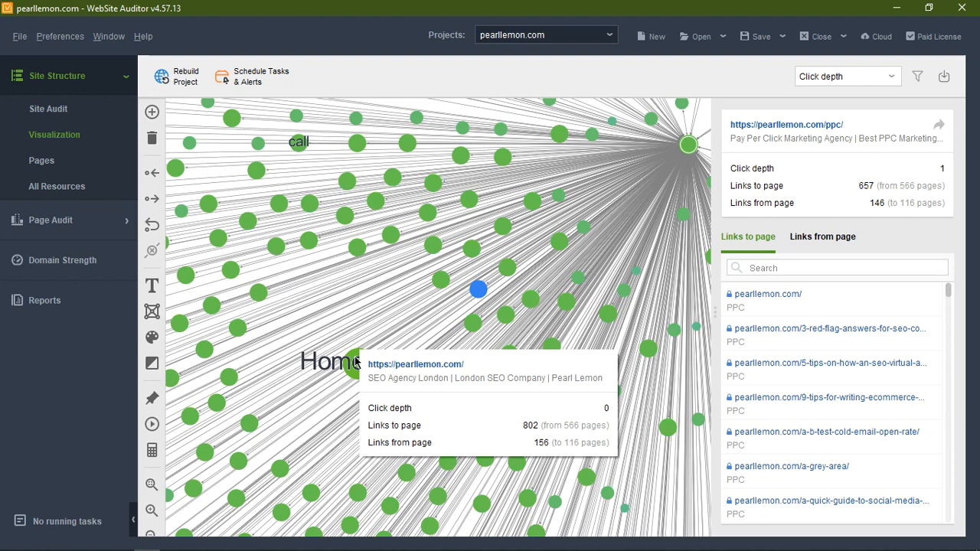
pyautogui.click(356, 361)
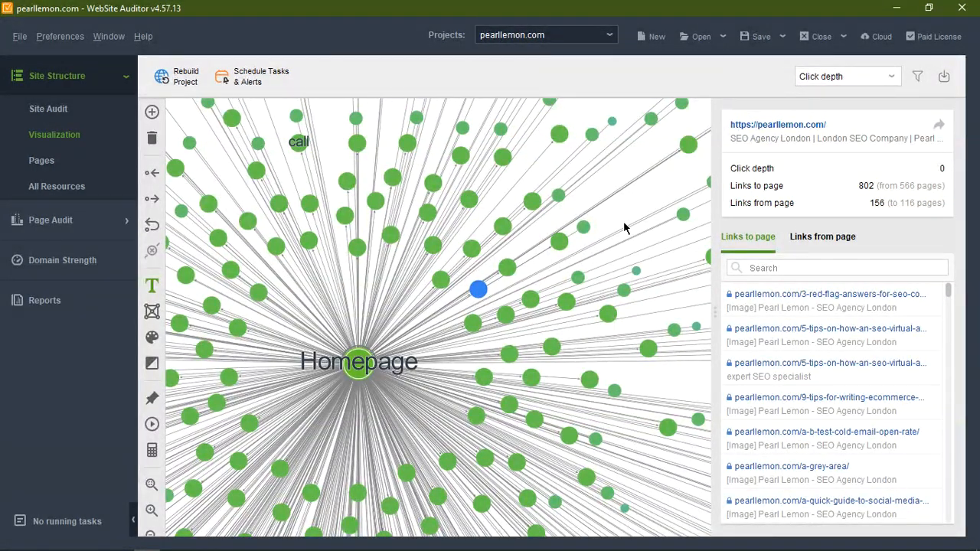
pyautogui.moveTo(624, 227); pyautogui.dragTo(669, 149)
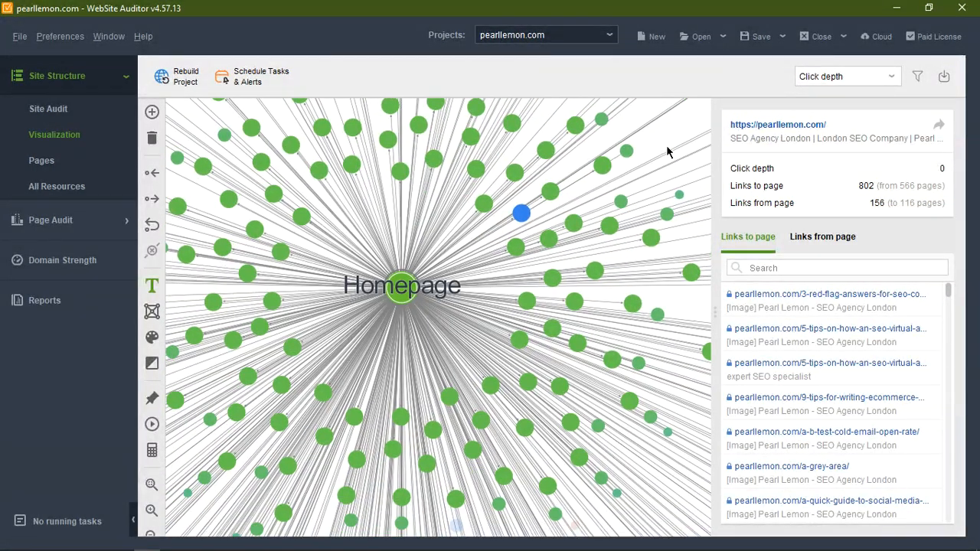
pyautogui.click(151, 534)
pyautogui.click(150, 535)
pyautogui.click(150, 534)
pyautogui.click(151, 534)
pyautogui.click(151, 534)
pyautogui.click(151, 535)
pyautogui.click(151, 535)
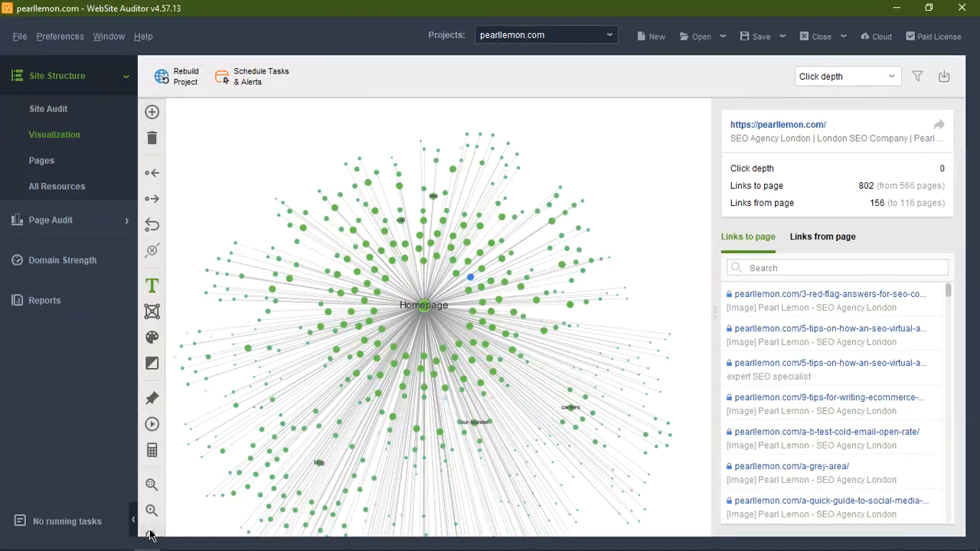
pyautogui.click(151, 534)
pyautogui.moveTo(524, 177); pyautogui.dragTo(547, 121)
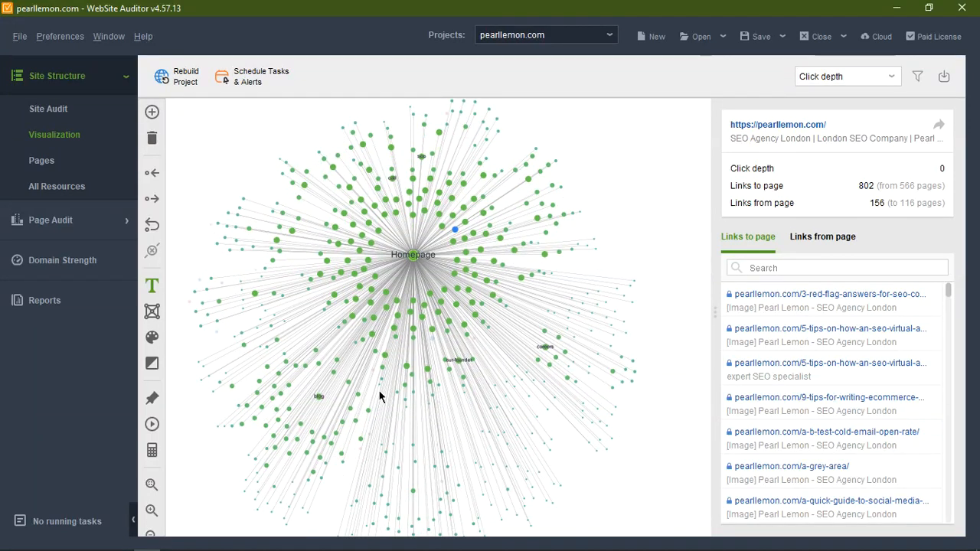
pyautogui.moveTo(678, 252); pyautogui.dragTo(624, 192)
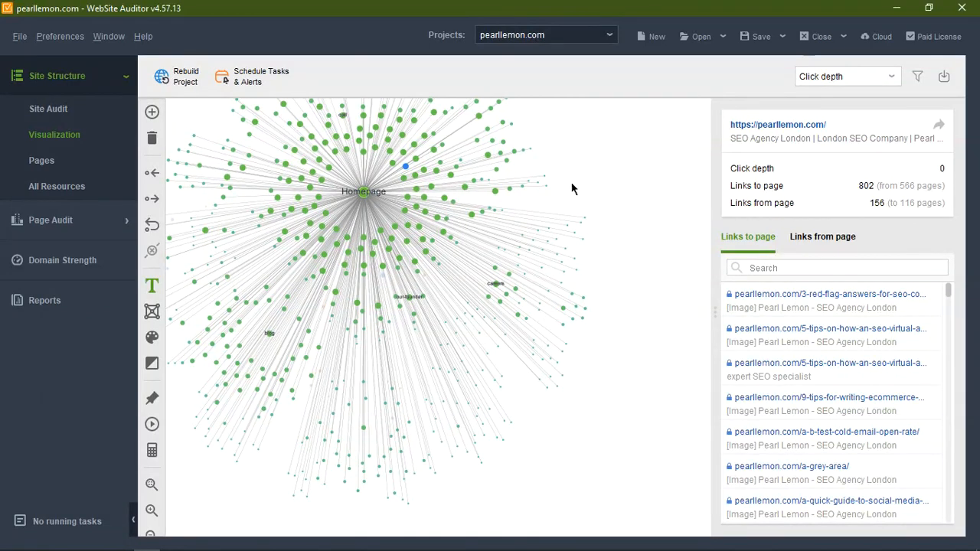
pyautogui.moveTo(264, 501); pyautogui.dragTo(297, 520)
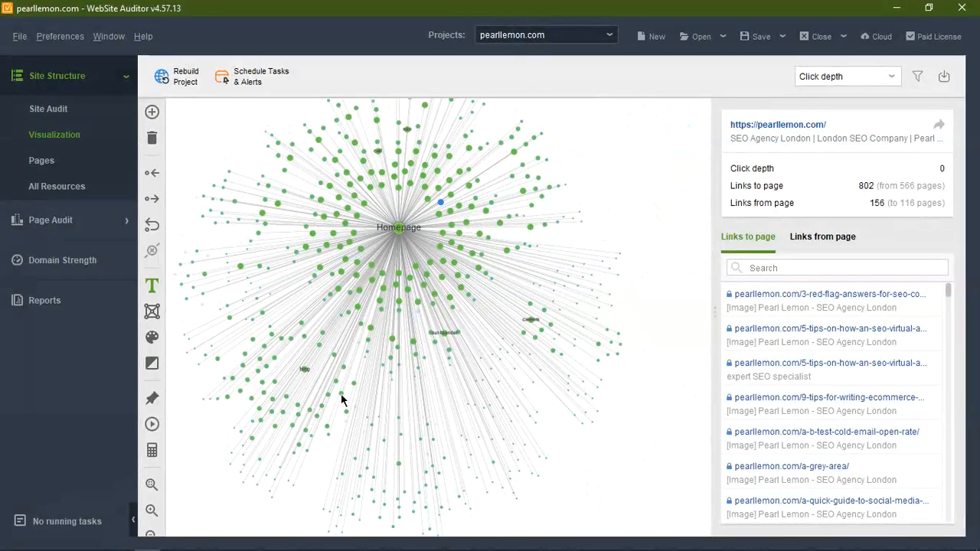